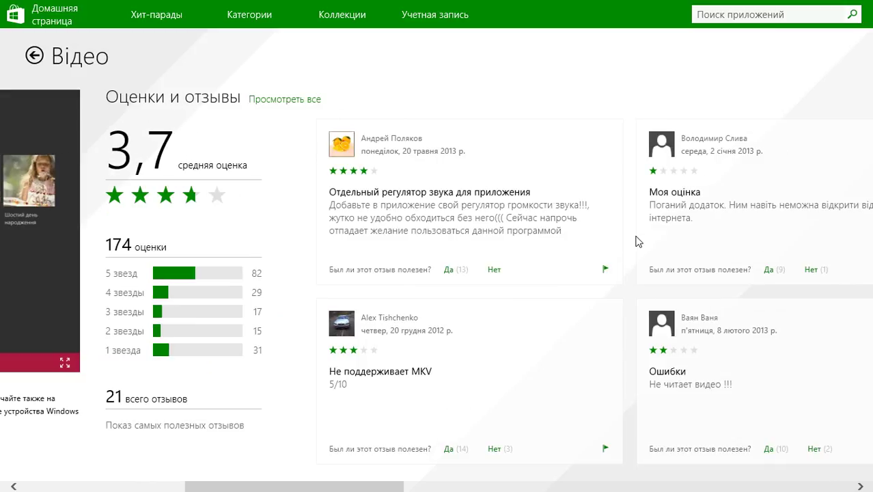
Step: Examine the user reviews and the details section on the Відео app's store page
scroll(635, 241, down, 2)
scroll(635, 241, down, 2)
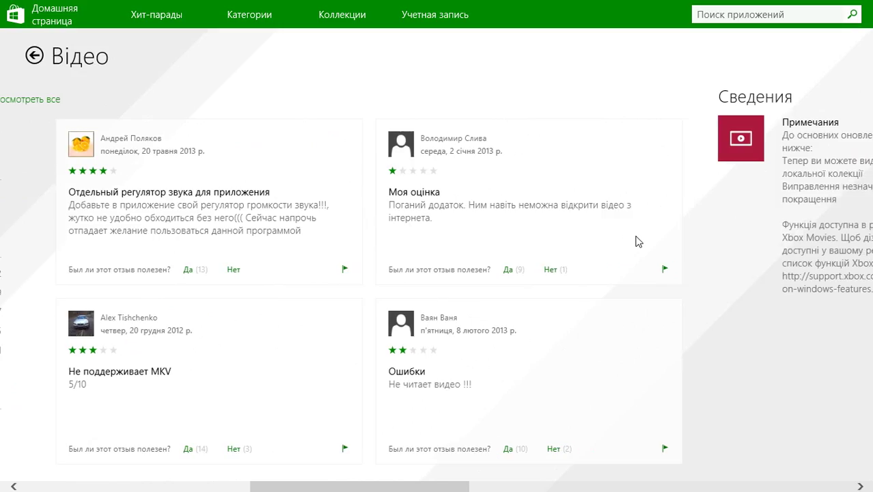
scroll(635, 241, down, 6)
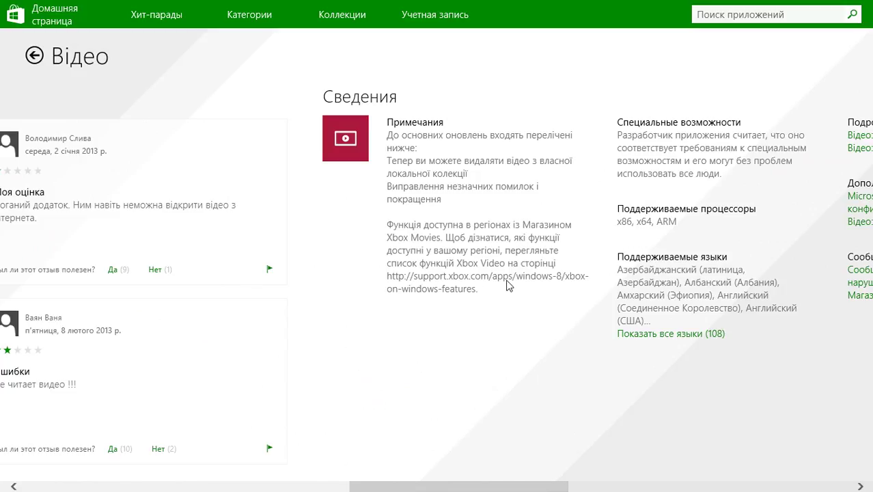
click(661, 334)
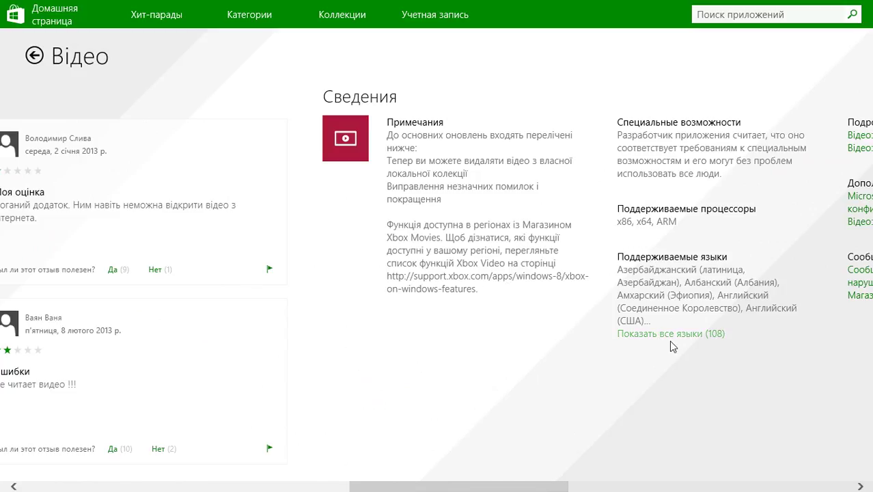
scroll(253, 376, left, 10)
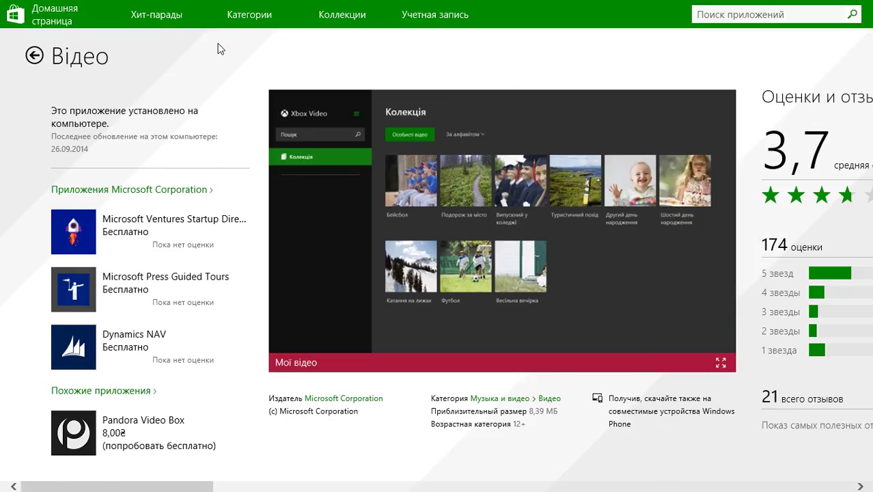
Step: Leave the store page for the Start screen and show the list of all installed apps
key(super)
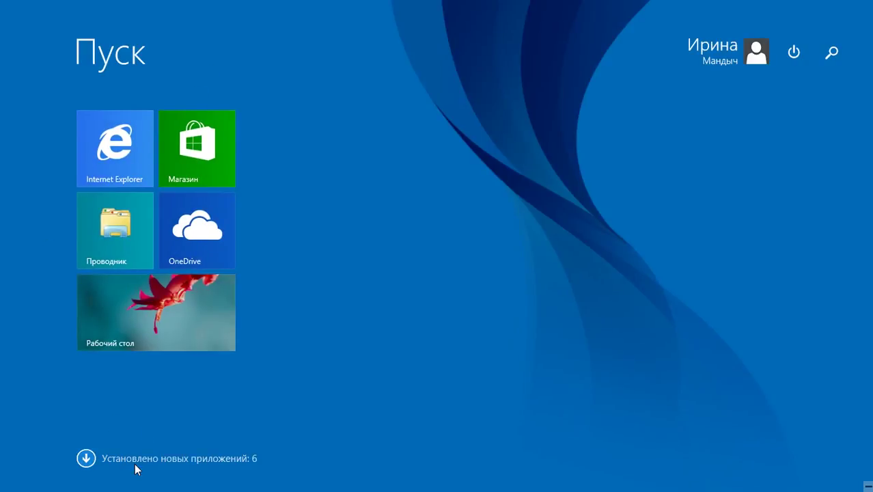
click(143, 451)
click(743, 44)
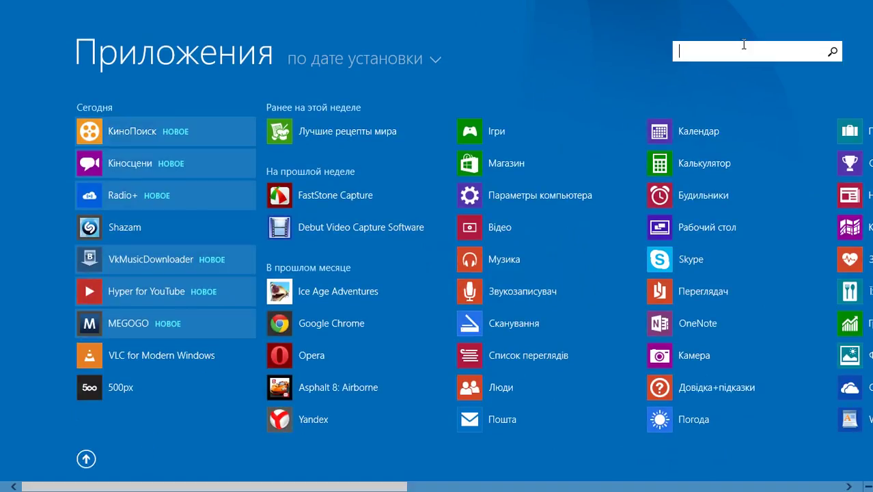
text(ве)
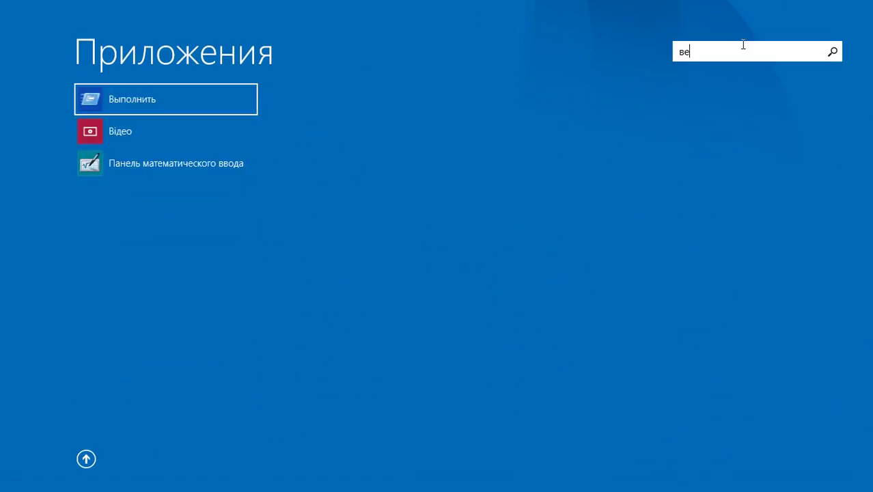
key(BackSpace)
key(BackSpace)
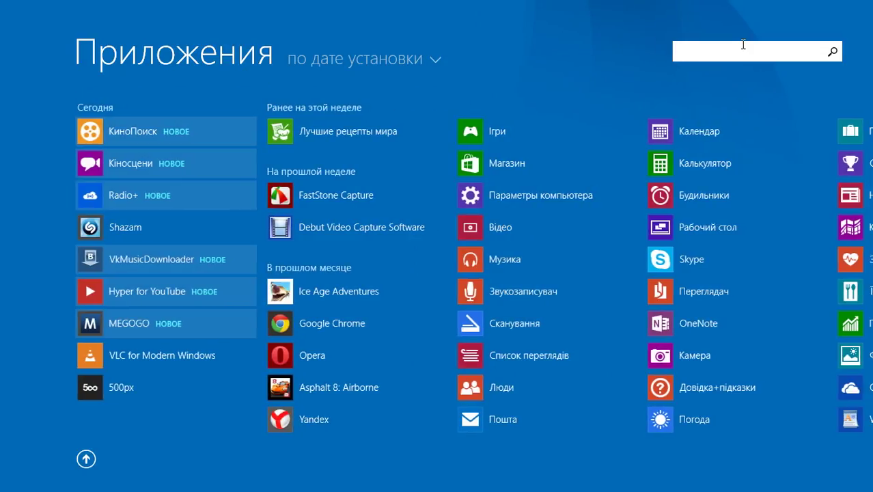
text(видн)
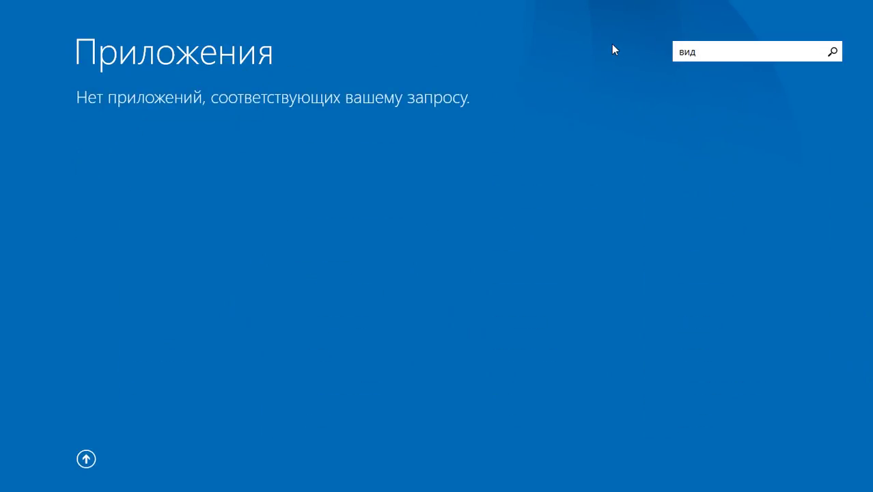
key(BackSpace)
key(BackSpace)
key(BackSpace)
key(BackSpace)
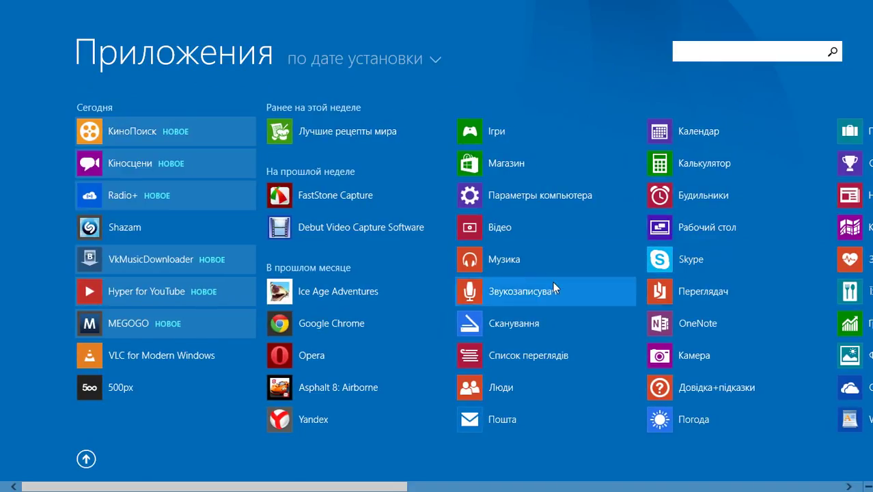
Step: Launch the Відео app and open the search folder settings for the personal videos (Особисті відео) collection
click(493, 231)
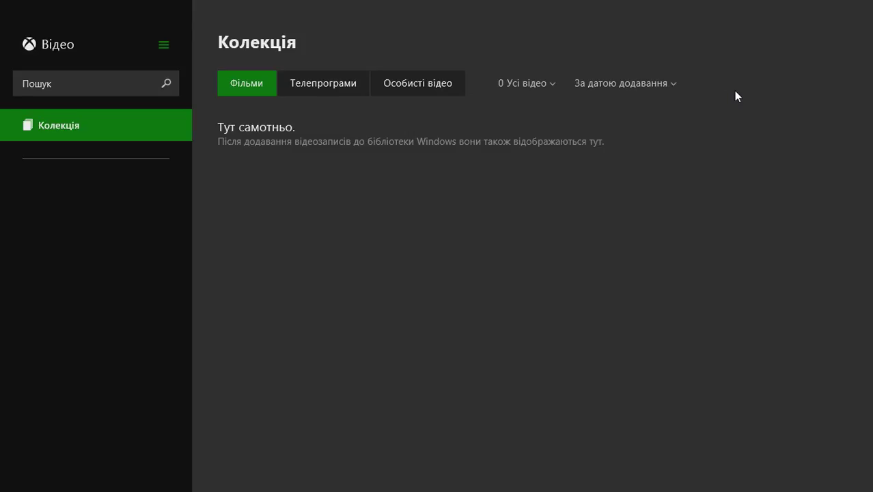
click(339, 88)
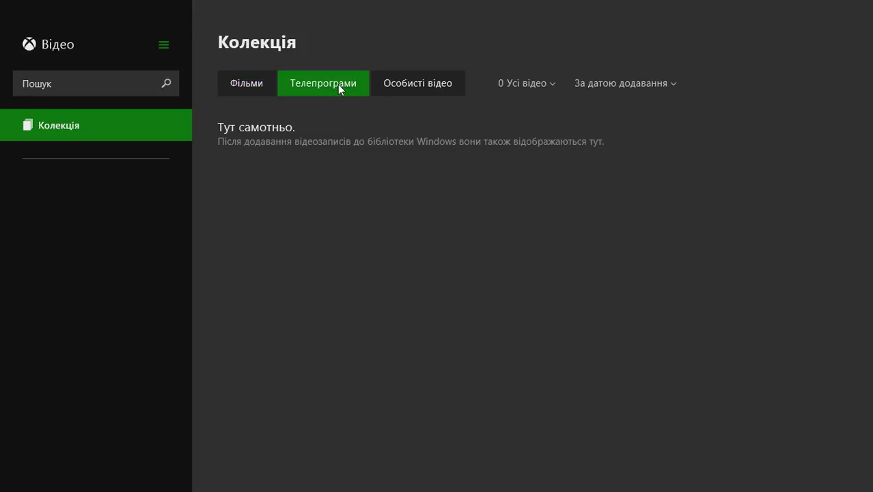
click(431, 90)
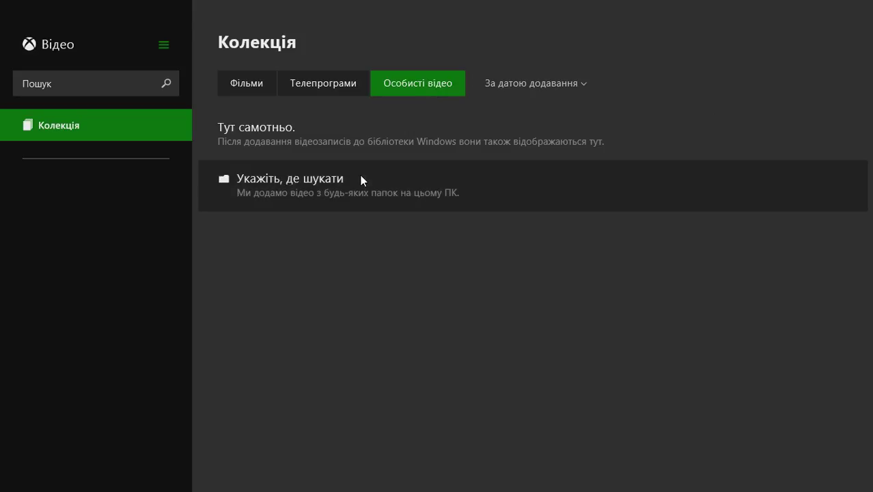
click(303, 208)
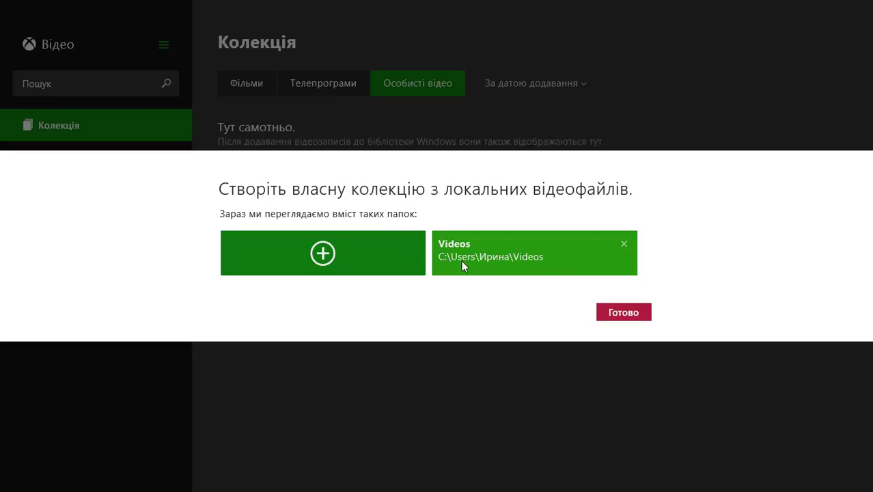
Step: Try to remove the Videos folder from the personal video collection
click(570, 256)
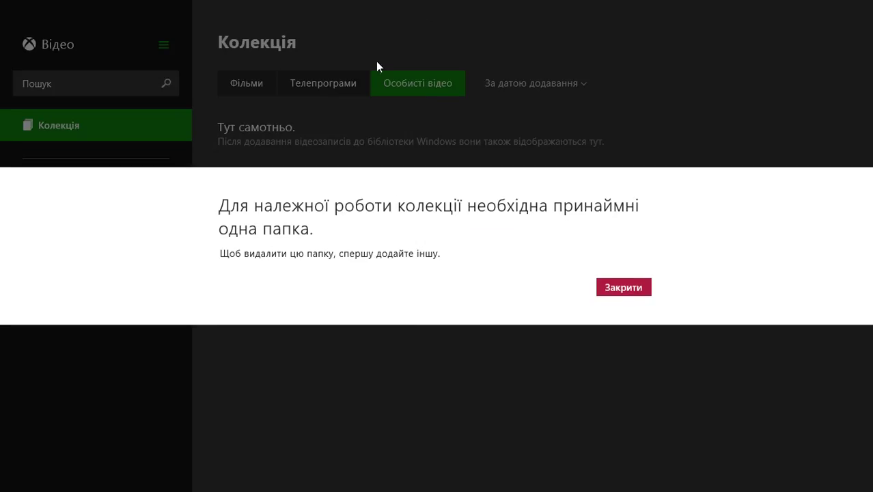
click(637, 288)
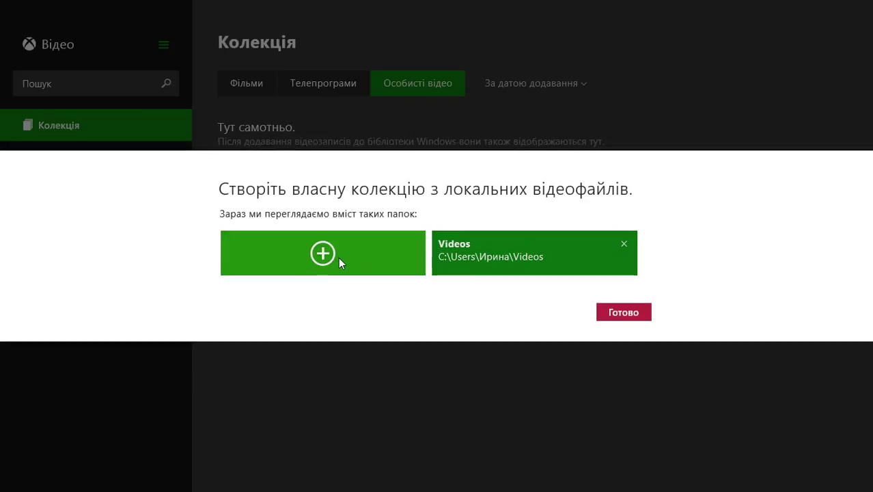
Step: Add the folder D:\фотографии\всё to the personal video collection and finish the folder setup
click(386, 253)
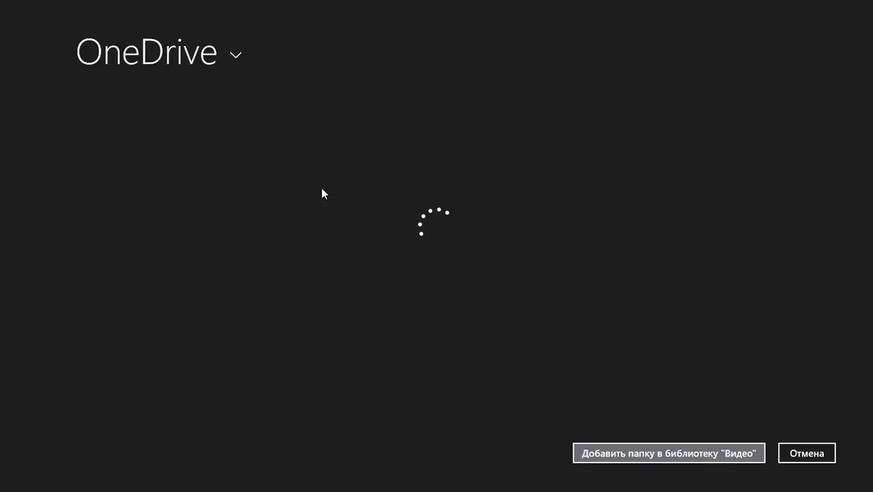
click(83, 93)
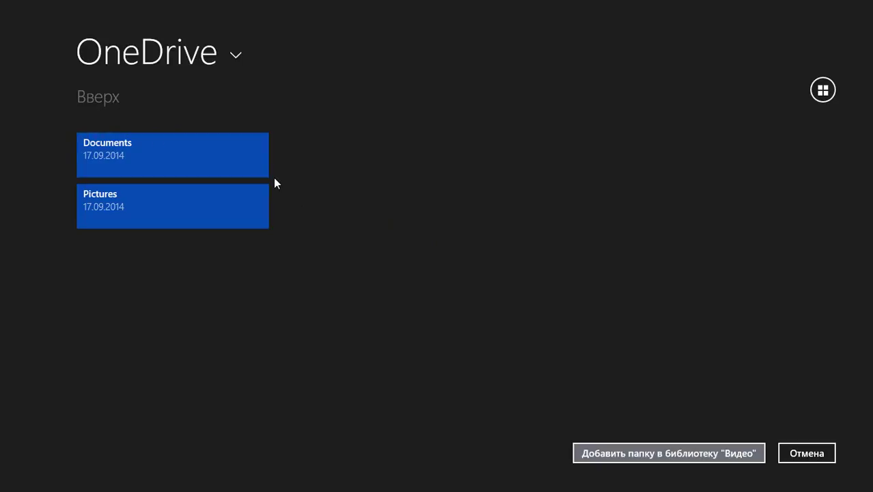
click(146, 60)
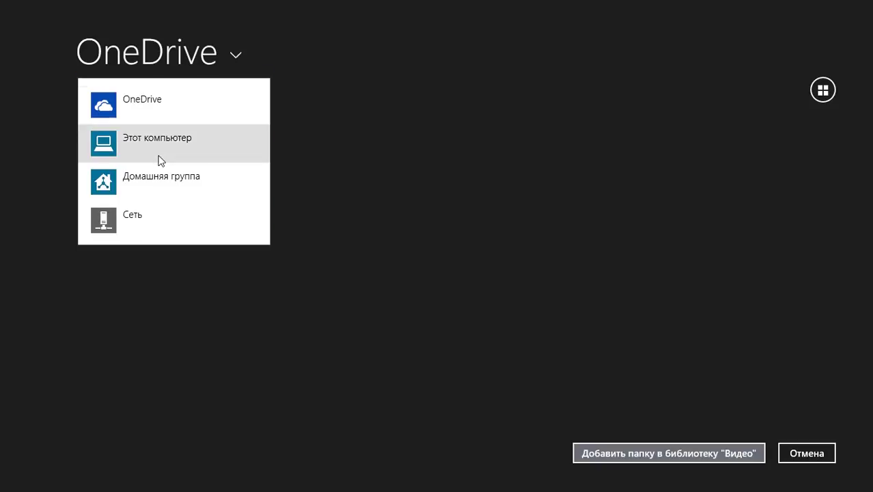
click(169, 109)
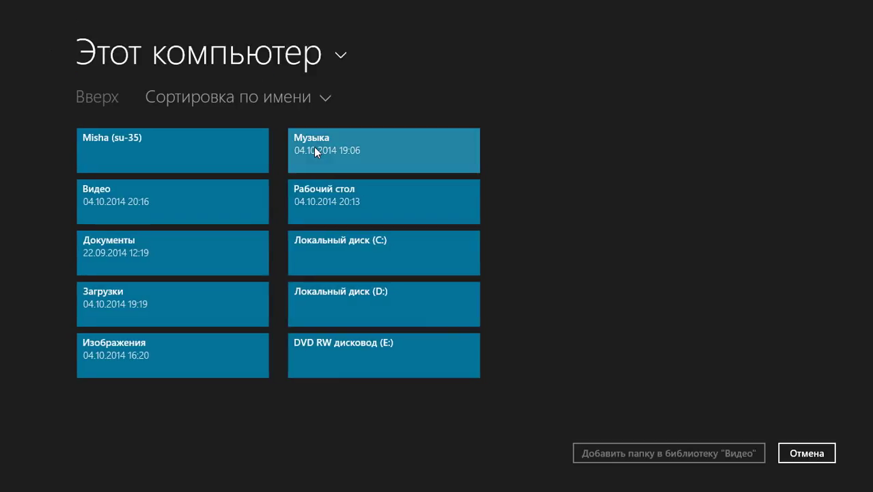
click(404, 298)
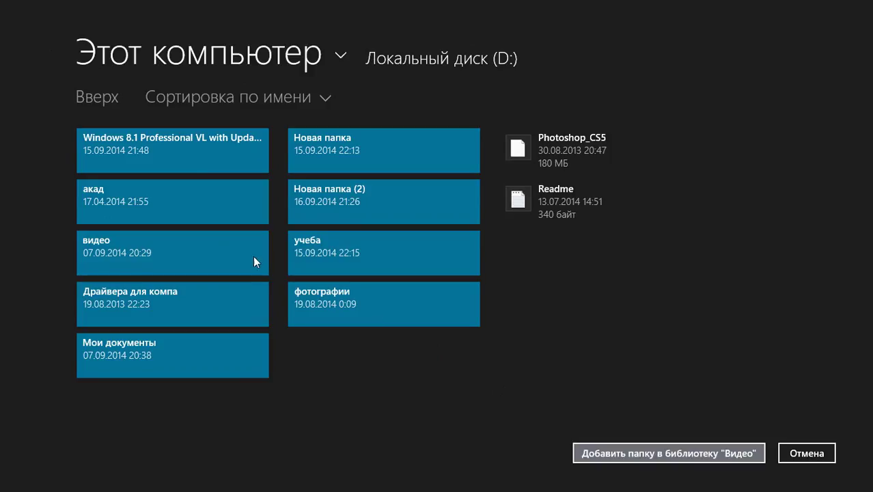
click(379, 313)
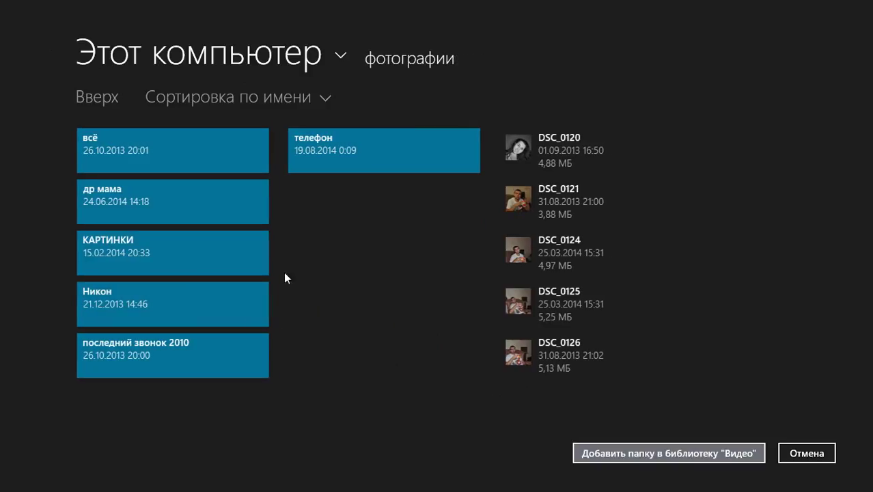
click(194, 152)
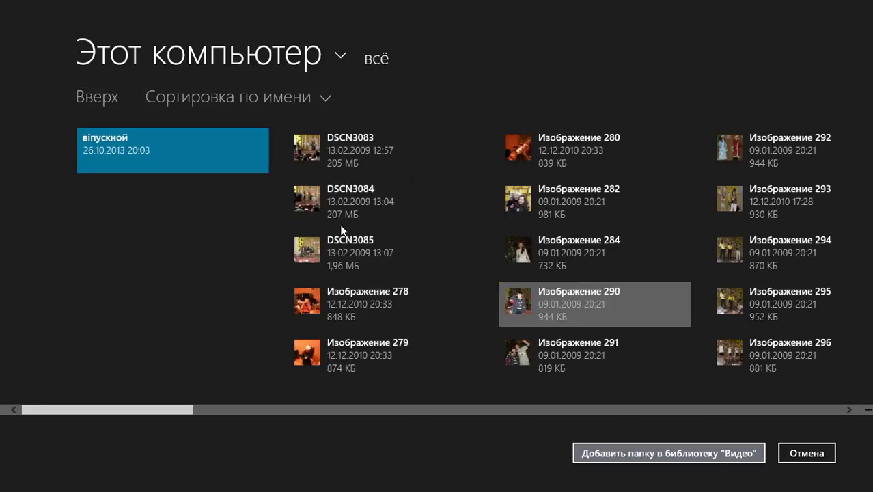
click(717, 457)
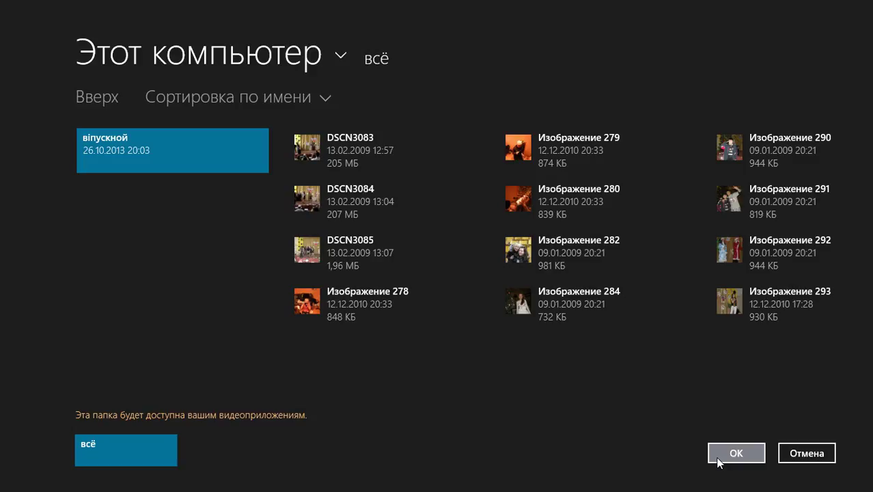
click(717, 461)
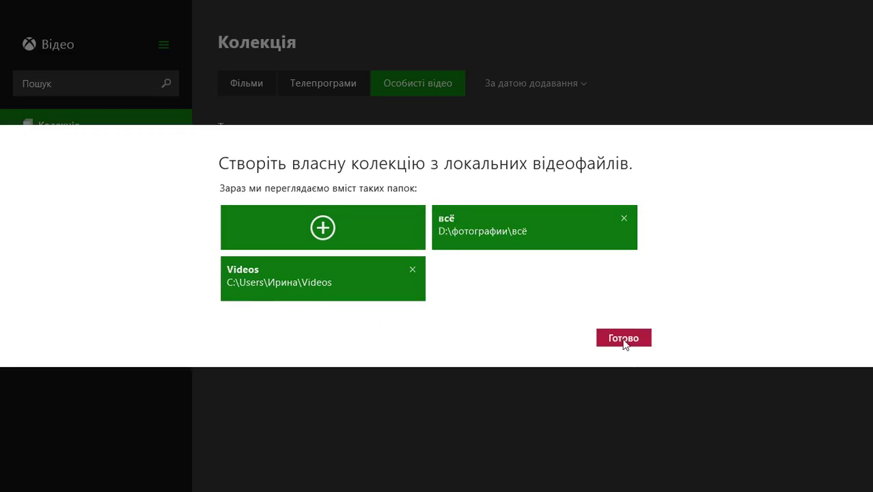
click(624, 336)
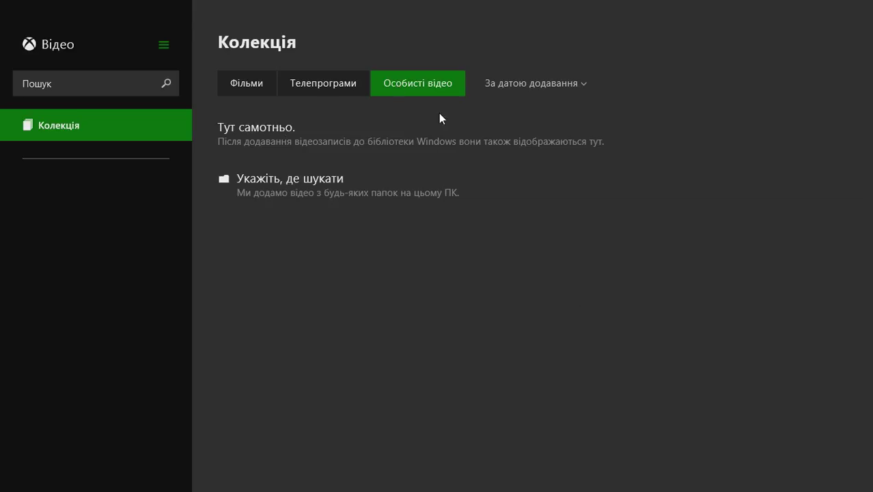
Step: Try to remove the всё folder from the personal video collection
click(315, 191)
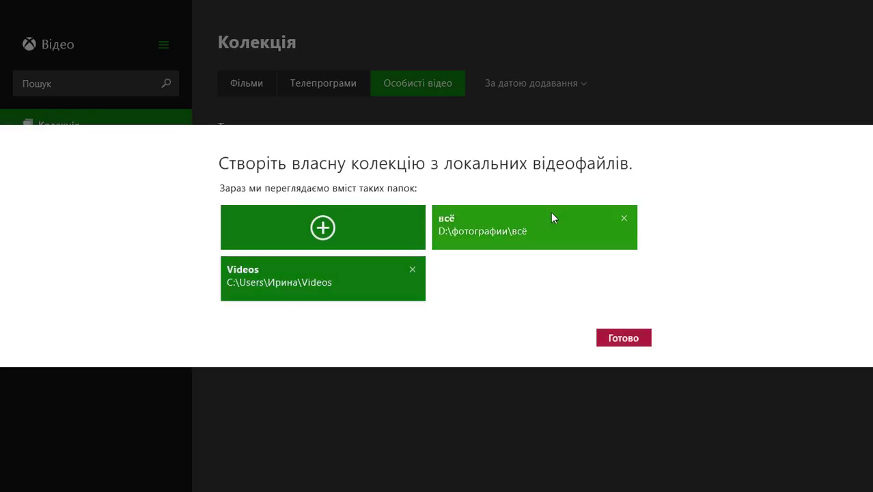
click(623, 218)
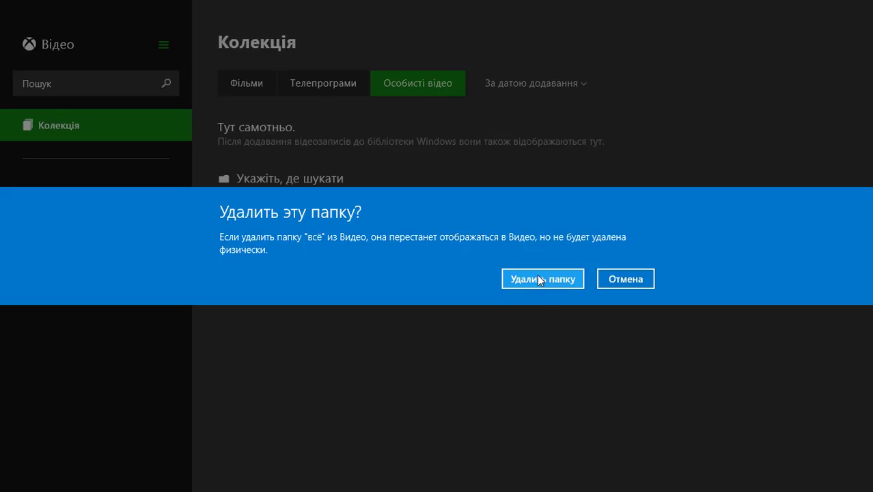
click(639, 281)
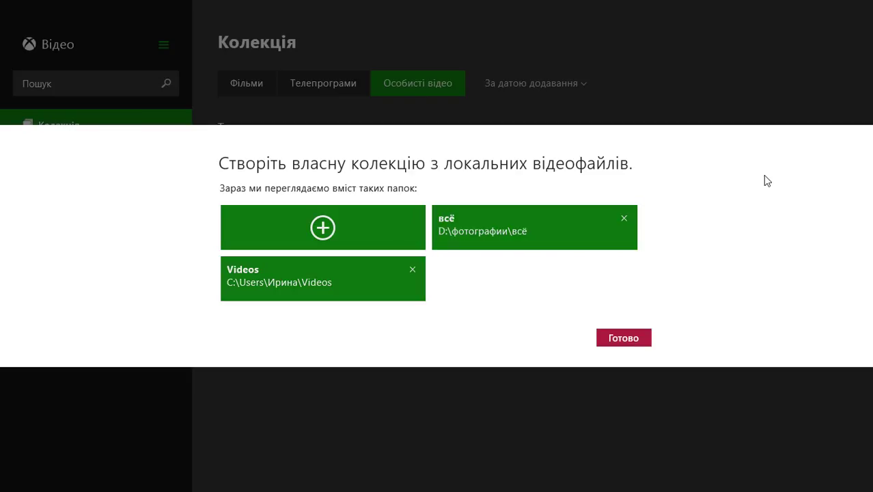
click(626, 344)
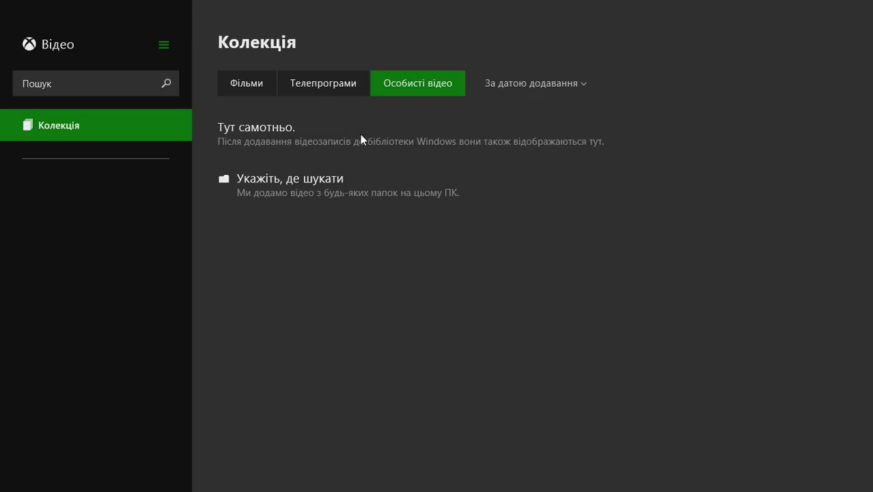
Step: Collapse the side navigation and show the Телепрограми collection, checking its availability filter and sorting options
click(162, 46)
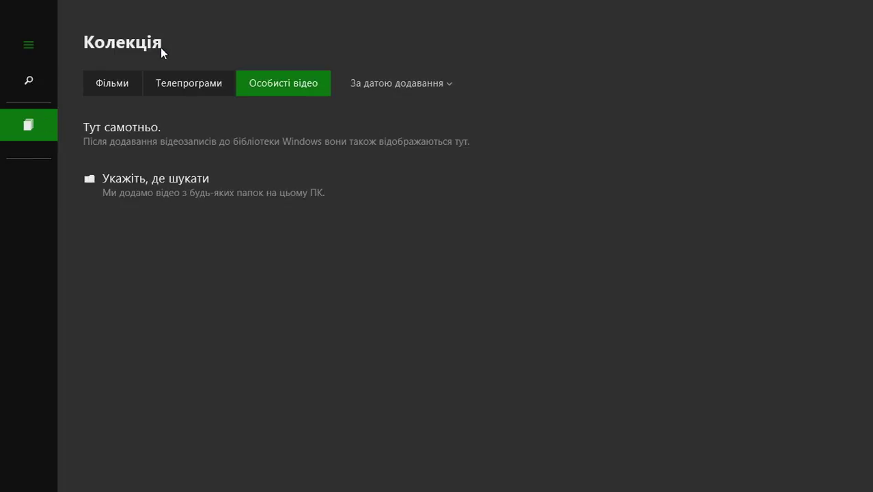
click(185, 81)
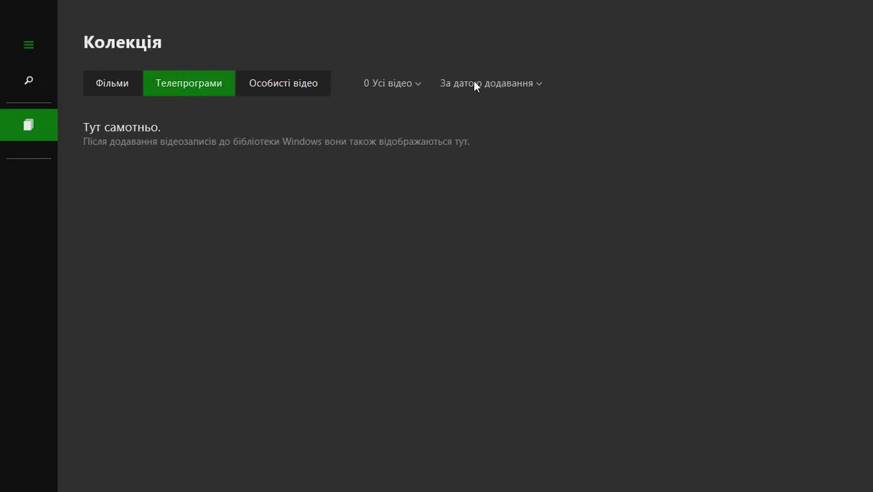
click(418, 83)
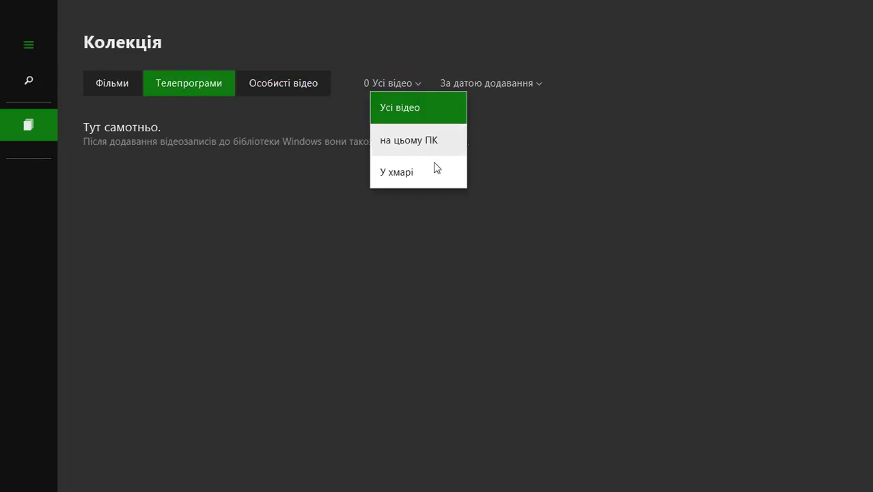
click(504, 93)
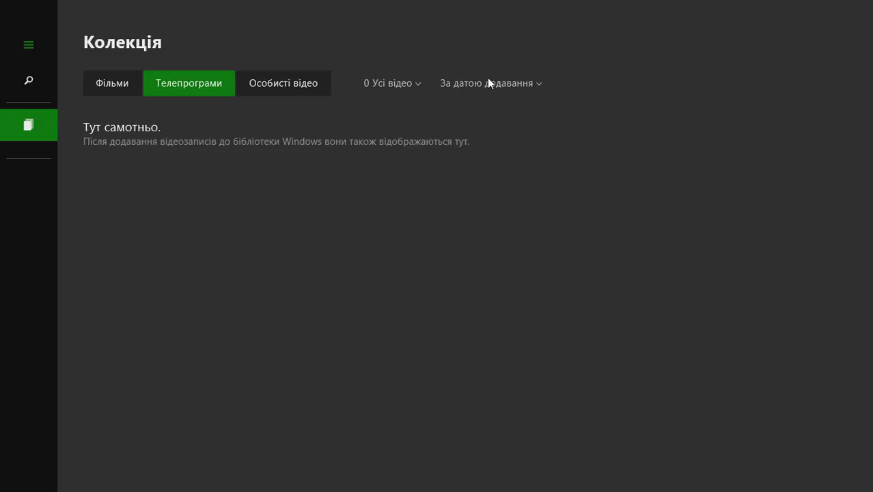
click(487, 81)
click(484, 79)
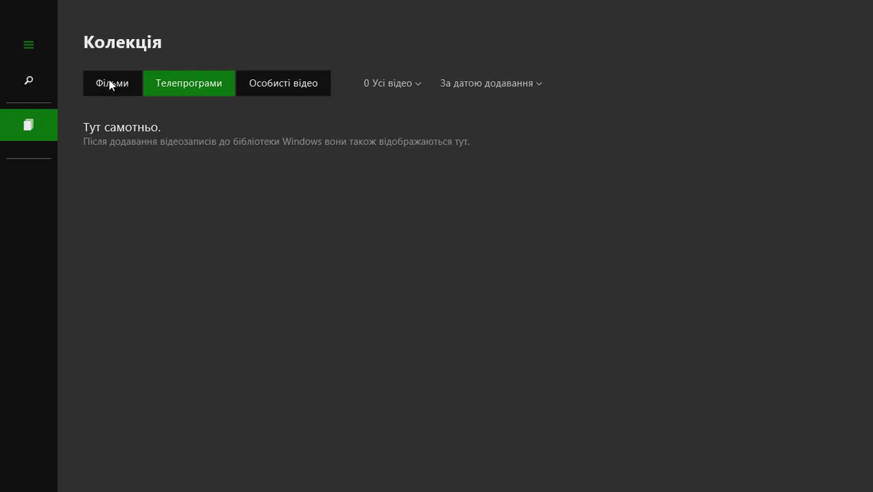
Step: View the Фільми and Телепрограми collections, finishing on the Особисті відео collection
click(111, 81)
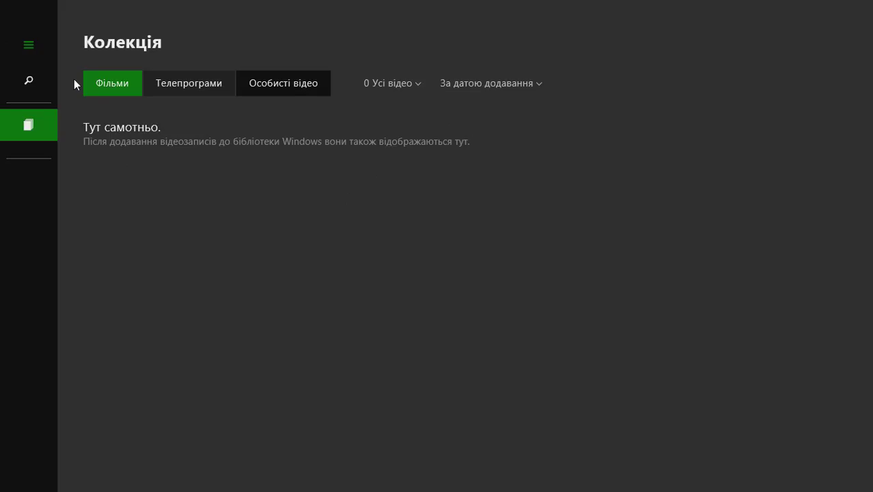
click(191, 82)
click(294, 87)
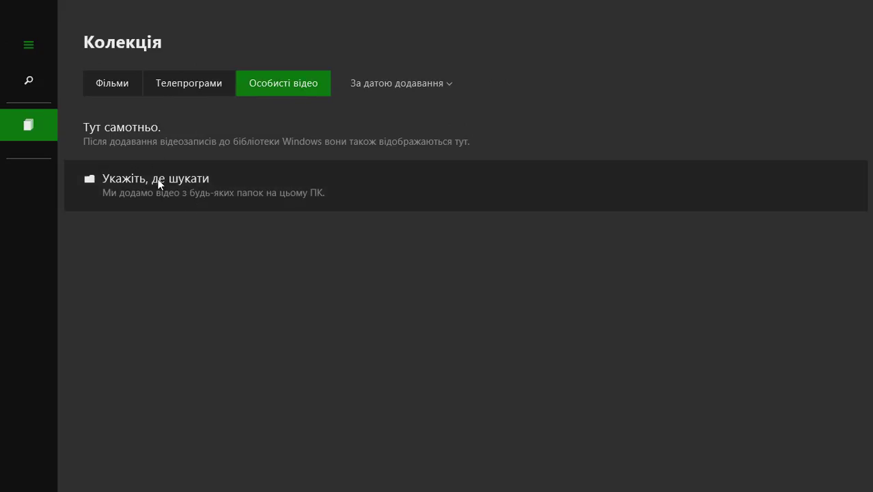
Step: Search the video collection for "смешные видео"
click(29, 79)
click(168, 45)
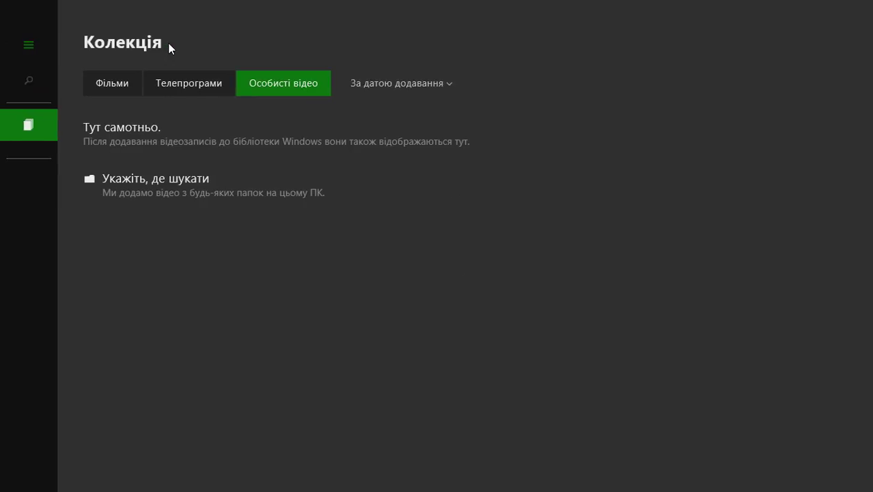
click(18, 96)
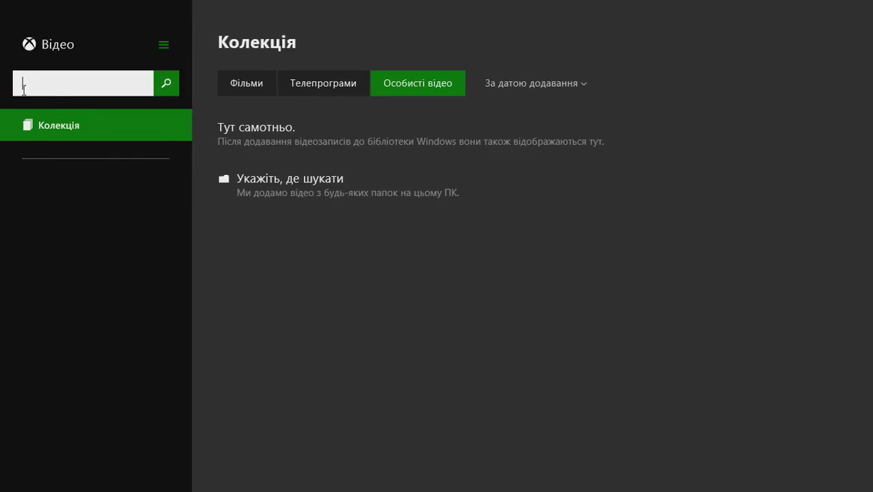
mouse_move(2, 7)
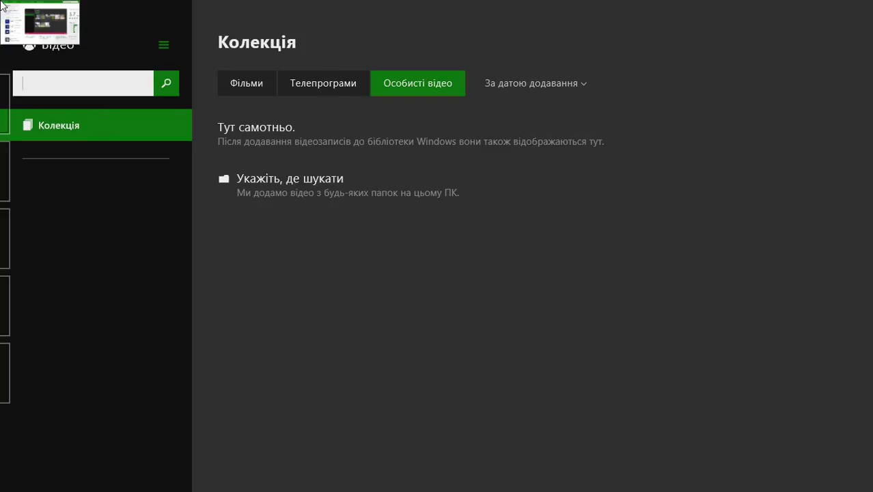
text(с)
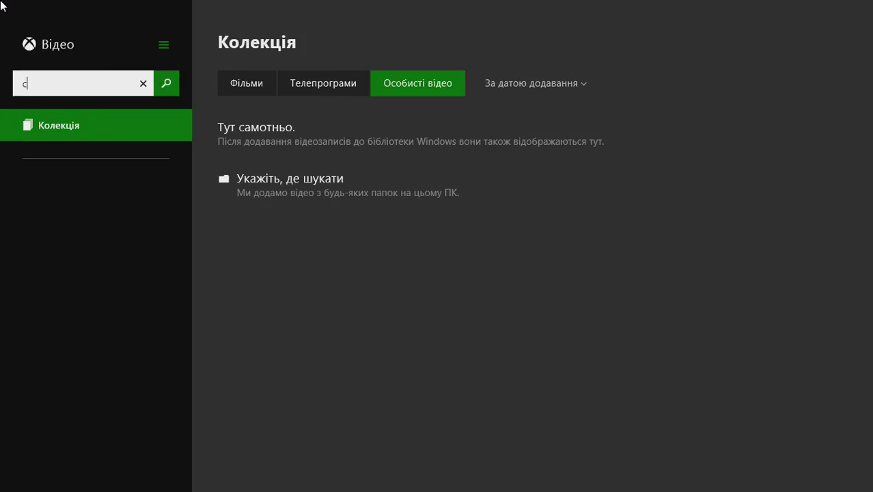
text(мешные видео)
key(Return)
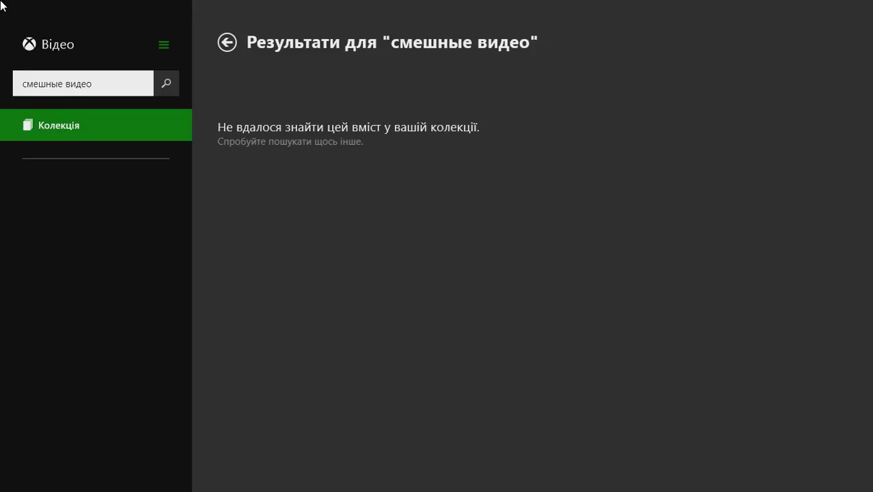